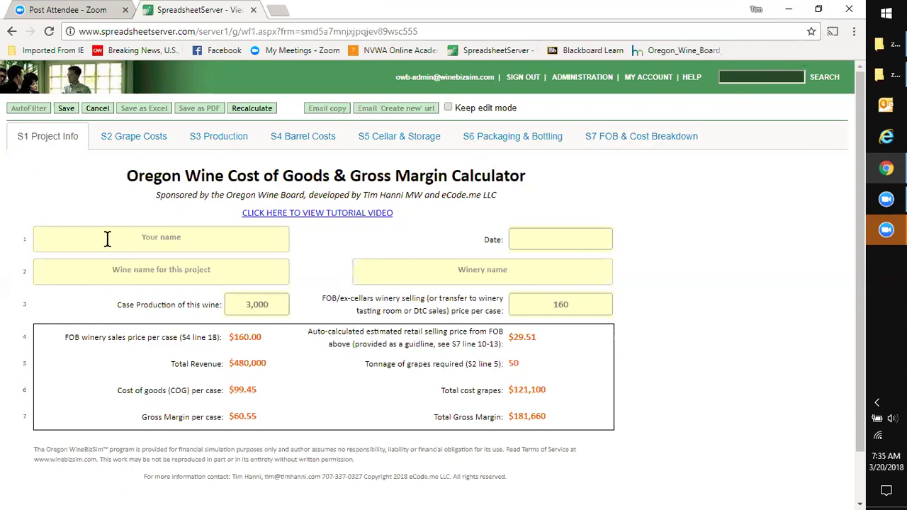
{"action": "left_click", "coordinate": [524, 239]}
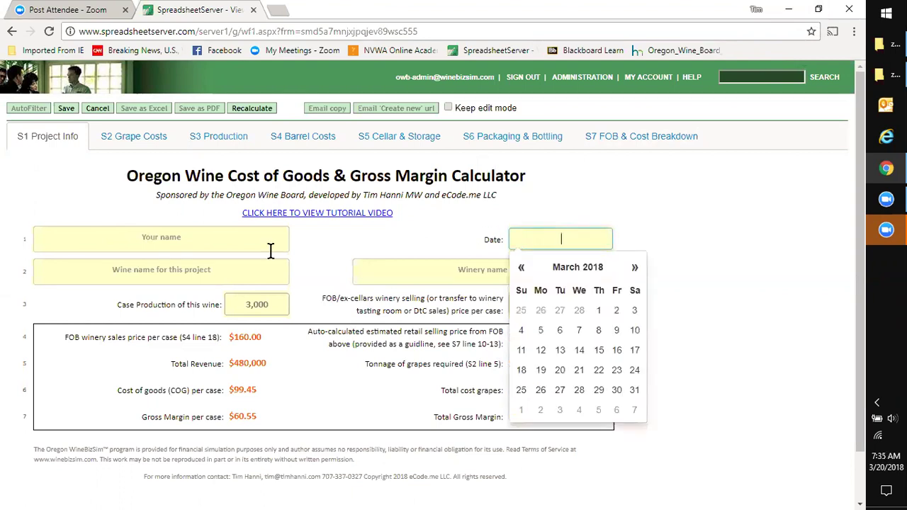
{"action": "left_click", "coordinate": [236, 273]}
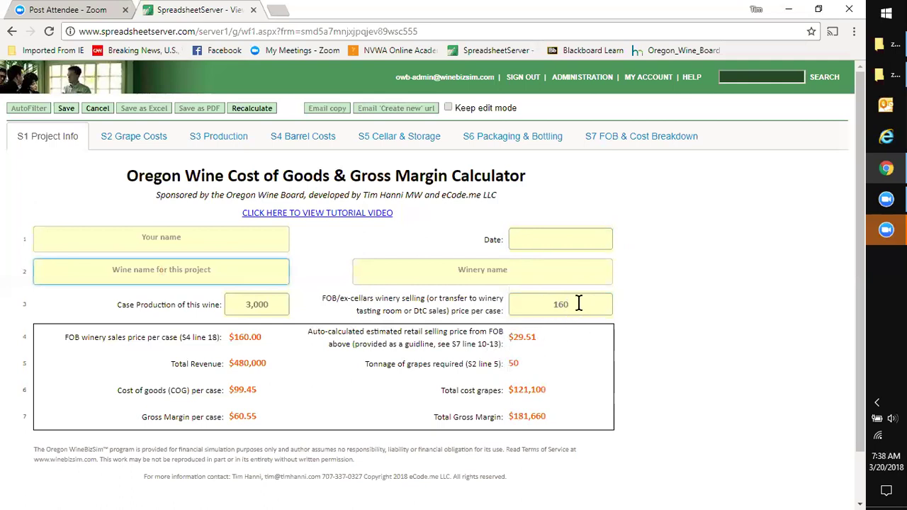
Set the FOB/ex-cellars winery selling price per case to 180 in the project info
{"action": "left_click", "coordinate": [517, 306]}
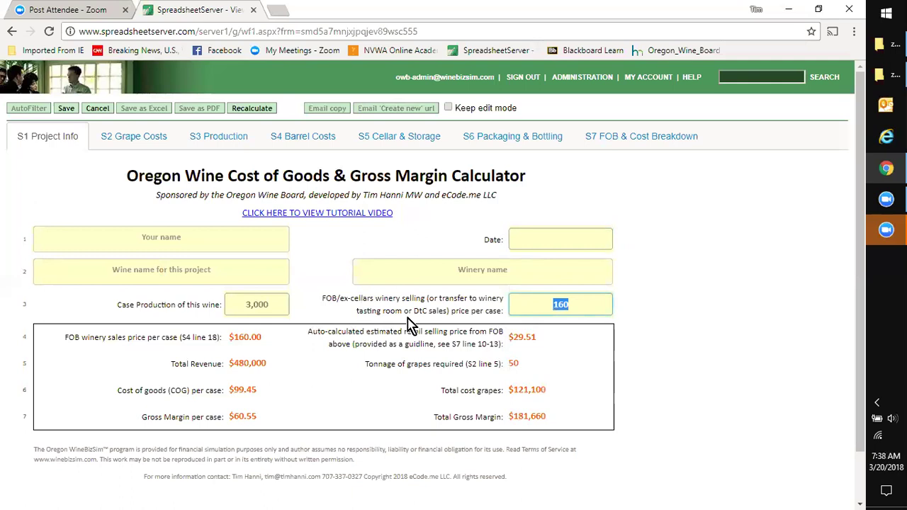
{"action": "type", "text": "1"}
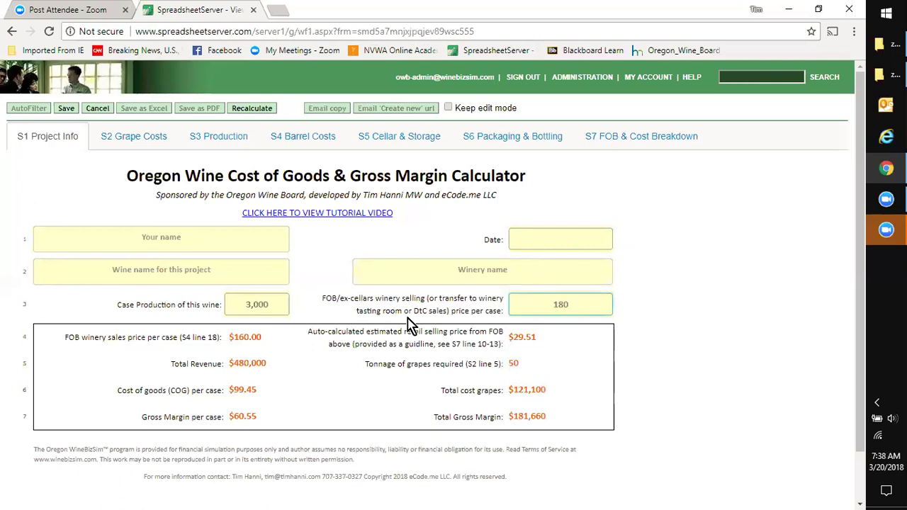
{"action": "type", "text": "80"}
{"action": "key", "text": "Tab"}
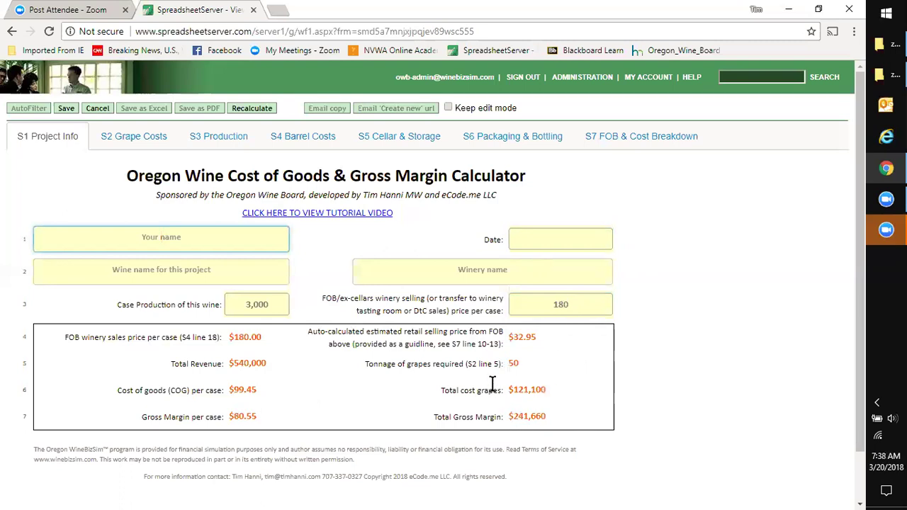
Choose Tempranillo as the first varietal on the grape costs worksheet
{"action": "left_click", "coordinate": [138, 144]}
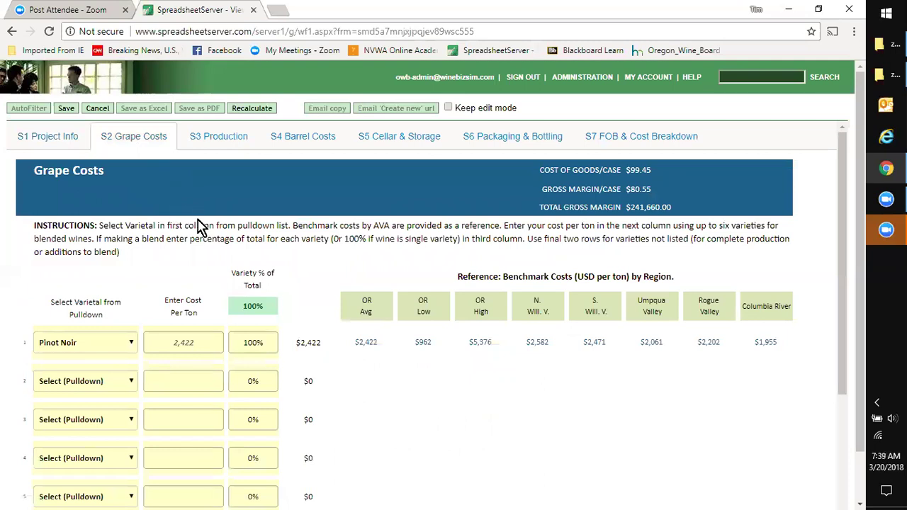
{"action": "scroll", "coordinate": [202, 228], "scroll_direction": "down", "scroll_amount": 3}
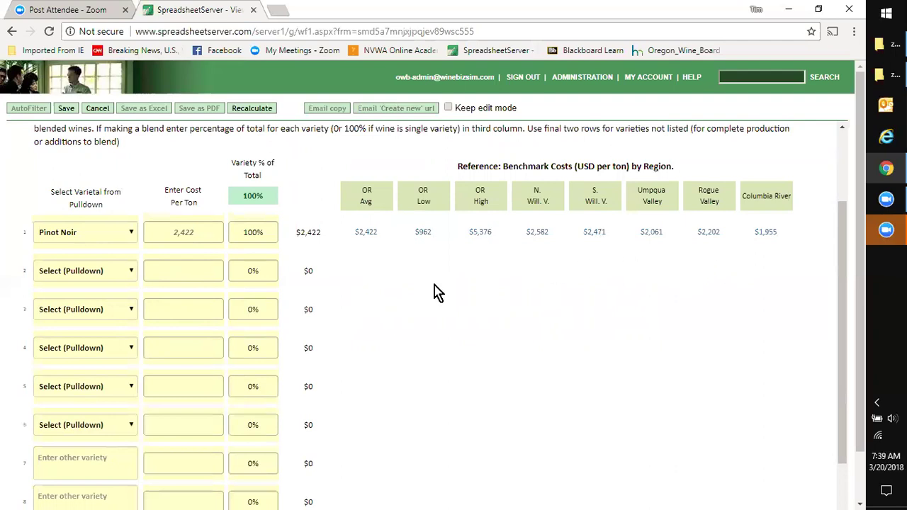
{"action": "left_click", "coordinate": [128, 236]}
{"action": "scroll", "coordinate": [99, 297], "scroll_direction": "up", "scroll_amount": 1}
{"action": "scroll", "coordinate": [99, 298], "scroll_direction": "down", "scroll_amount": 4}
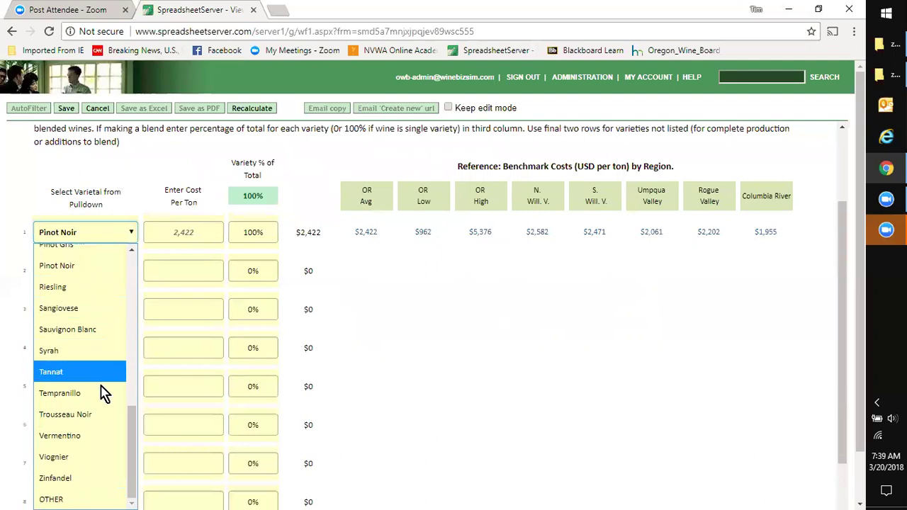
{"action": "left_click", "coordinate": [99, 396]}
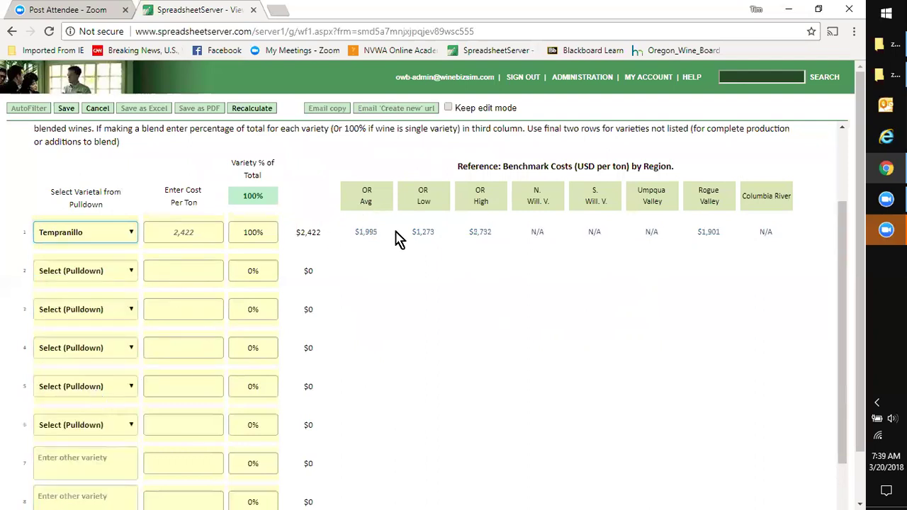
Examine the grape costs worksheet's varietal rows, benchmark costs by region and the rows for entering other varieties
{"action": "scroll", "coordinate": [664, 235], "scroll_direction": "up", "scroll_amount": 2}
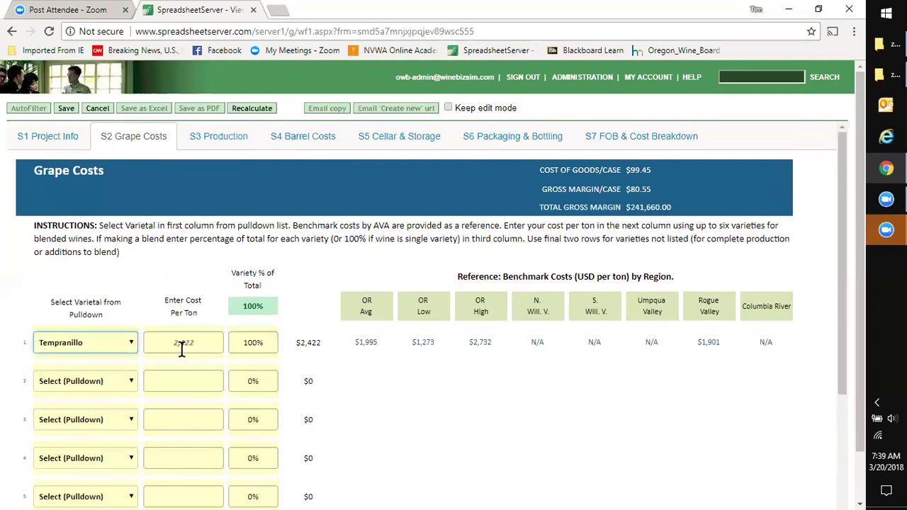
{"action": "scroll", "coordinate": [184, 349], "scroll_direction": "down", "scroll_amount": 2}
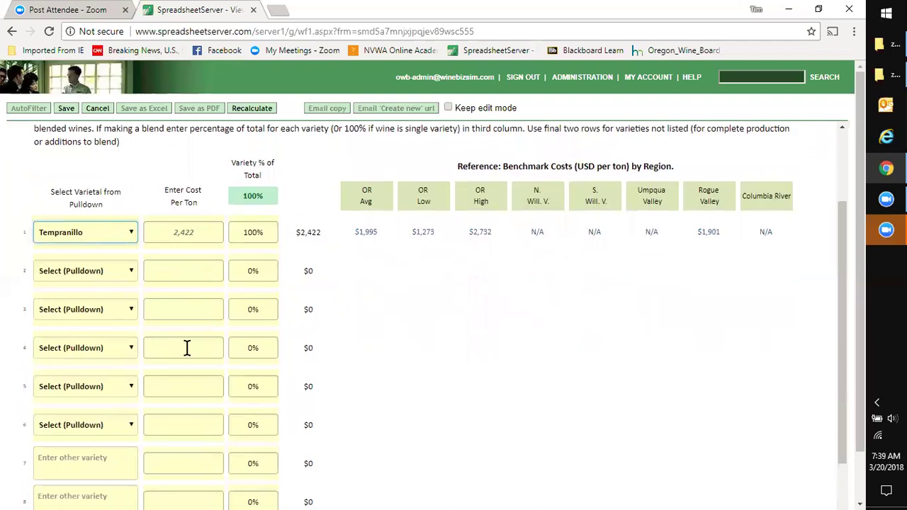
{"action": "left_click", "coordinate": [132, 234]}
{"action": "left_click", "coordinate": [131, 234]}
{"action": "scroll", "coordinate": [126, 369], "scroll_direction": "down", "scroll_amount": 2}
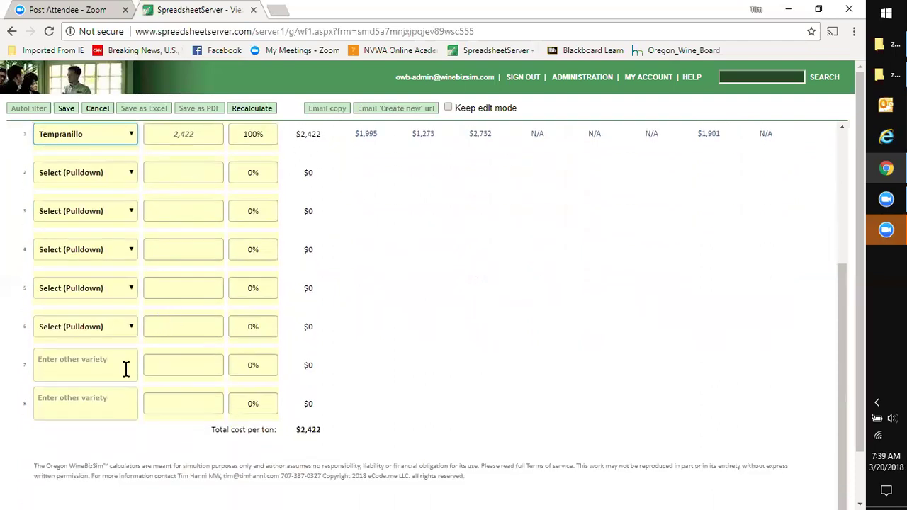
{"action": "scroll", "coordinate": [247, 379], "scroll_direction": "up", "scroll_amount": 2}
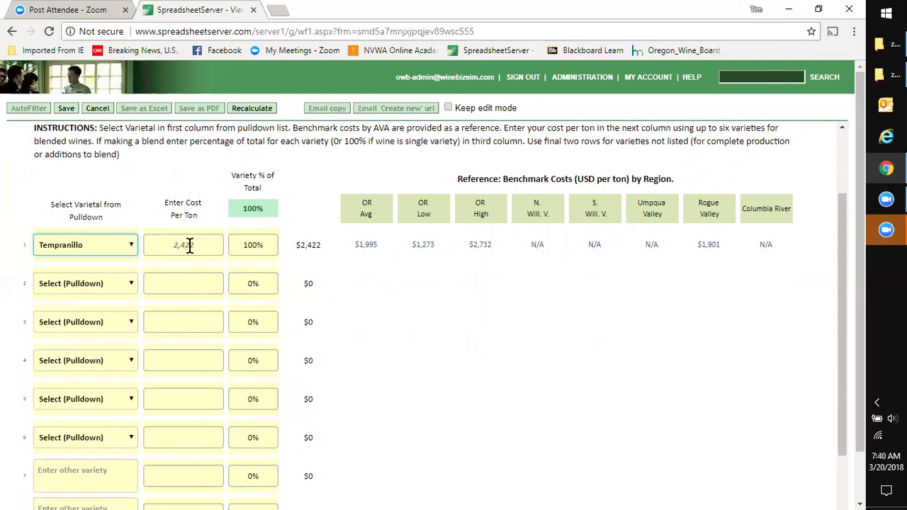
{"action": "scroll", "coordinate": [92, 248], "scroll_direction": "down", "scroll_amount": 2}
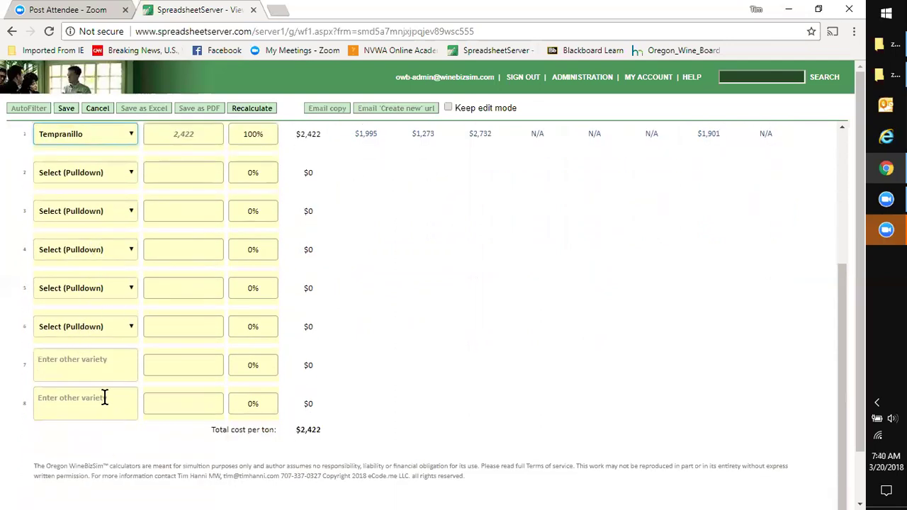
{"action": "scroll", "coordinate": [106, 403], "scroll_direction": "up", "scroll_amount": 2}
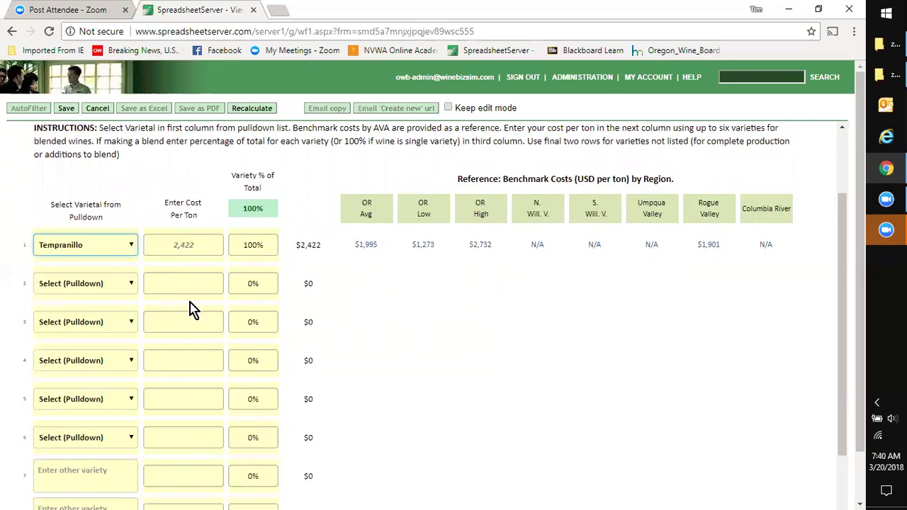
Add Barbera as the second varietal with a cost of 1,800 per ton
{"action": "left_click", "coordinate": [128, 289]}
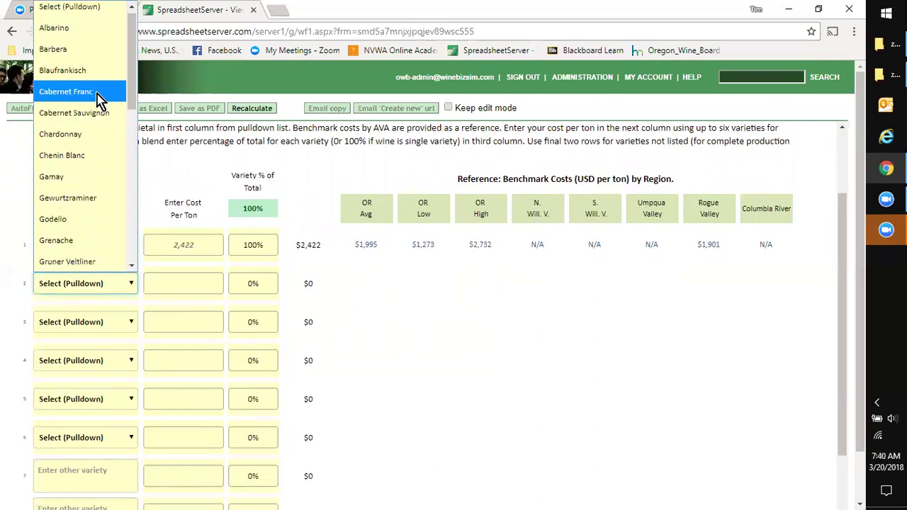
{"action": "left_click", "coordinate": [92, 55]}
{"action": "left_click", "coordinate": [209, 281]}
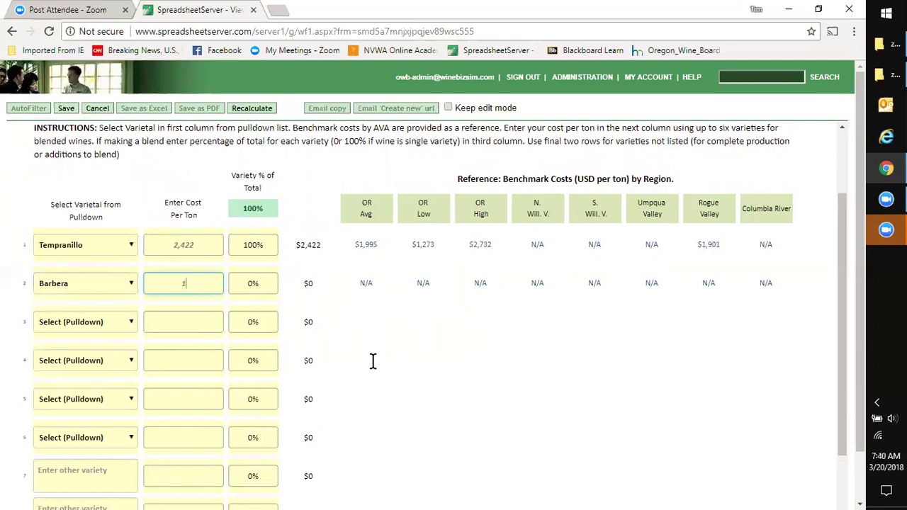
{"action": "key", "text": "Tab"}
Set the blend shares to 85% Tempranillo and 15% Barbera
{"action": "left_click", "coordinate": [263, 245]}
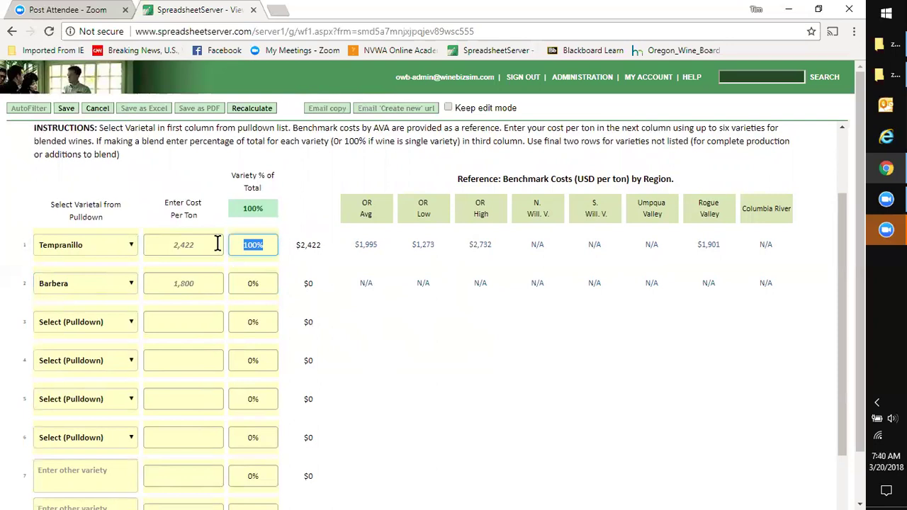
{"action": "type", "text": "85"}
{"action": "left_click", "coordinate": [262, 283]}
{"action": "type", "text": "15"}
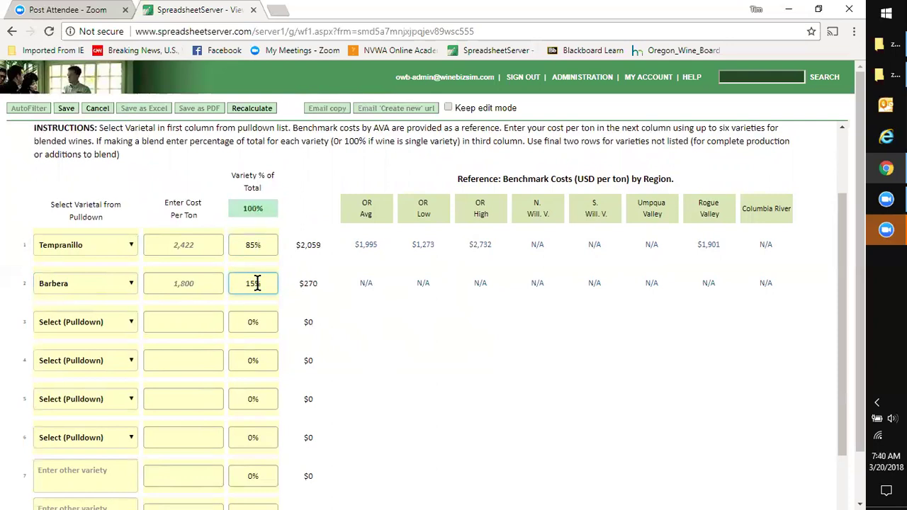
{"action": "key", "text": "Tab"}
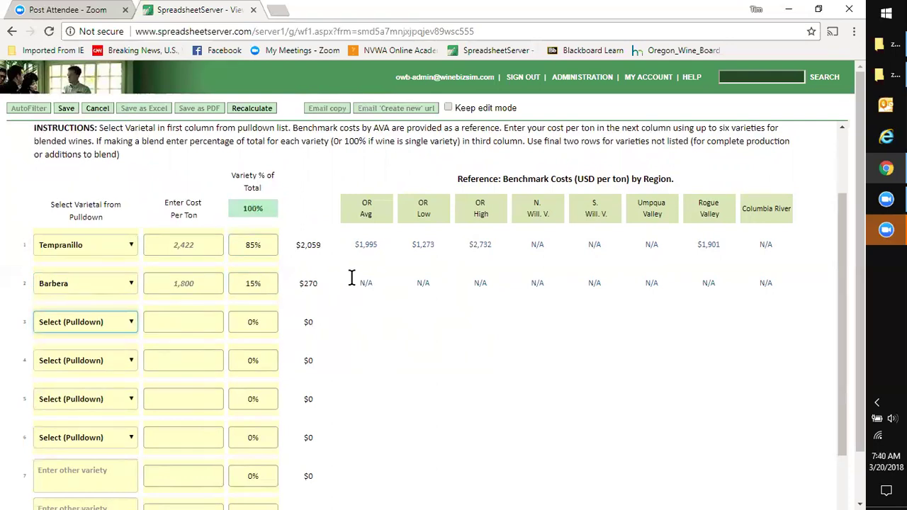
{"action": "scroll", "coordinate": [359, 282], "scroll_direction": "up", "scroll_amount": 2}
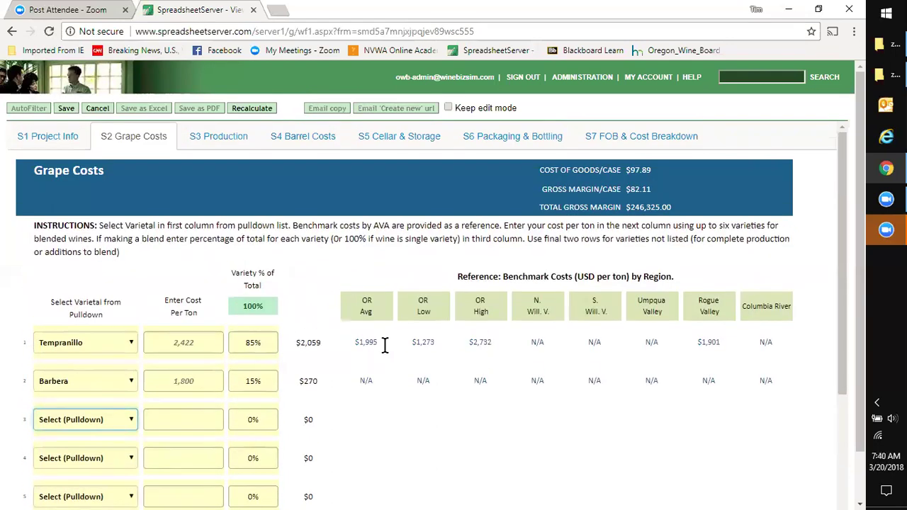
Set the percentage of bulk/finished wine to 7 on the production worksheet
{"action": "left_click", "coordinate": [217, 139]}
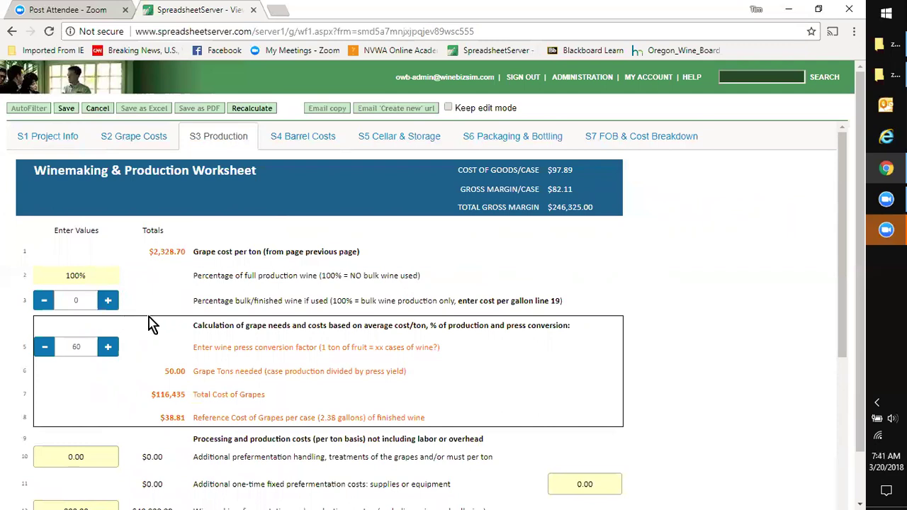
{"action": "left_click", "coordinate": [109, 301]}
{"action": "left_click", "coordinate": [108, 301]}
{"action": "left_click", "coordinate": [108, 302]}
{"action": "left_click", "coordinate": [109, 301]}
{"action": "left_click", "coordinate": [108, 301]}
{"action": "left_click", "coordinate": [108, 301]}
{"action": "left_click", "coordinate": [109, 301]}
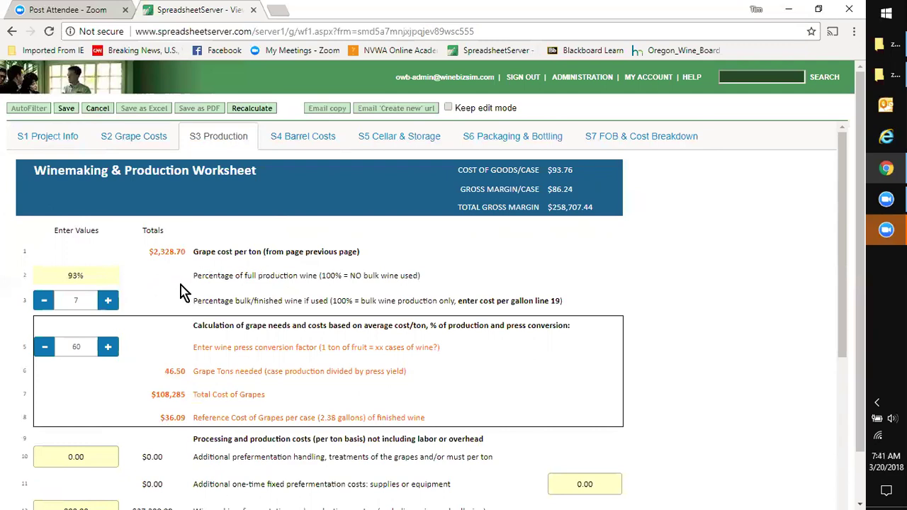
Examine the production worksheet's grape needs, processing costs, bulk wine cost per gallon and required gallons, and excise taxes
{"action": "scroll", "coordinate": [181, 290], "scroll_direction": "down", "scroll_amount": 5}
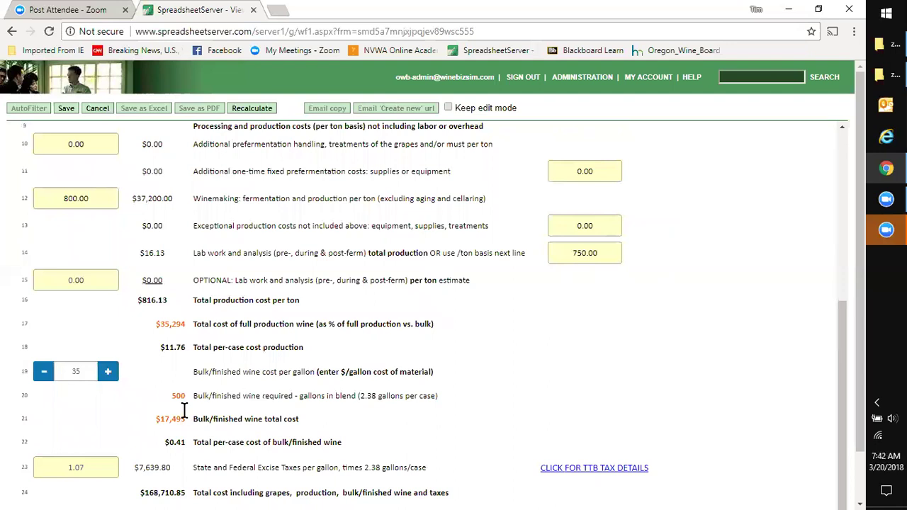
{"action": "scroll", "coordinate": [181, 397], "scroll_direction": "up", "scroll_amount": 5}
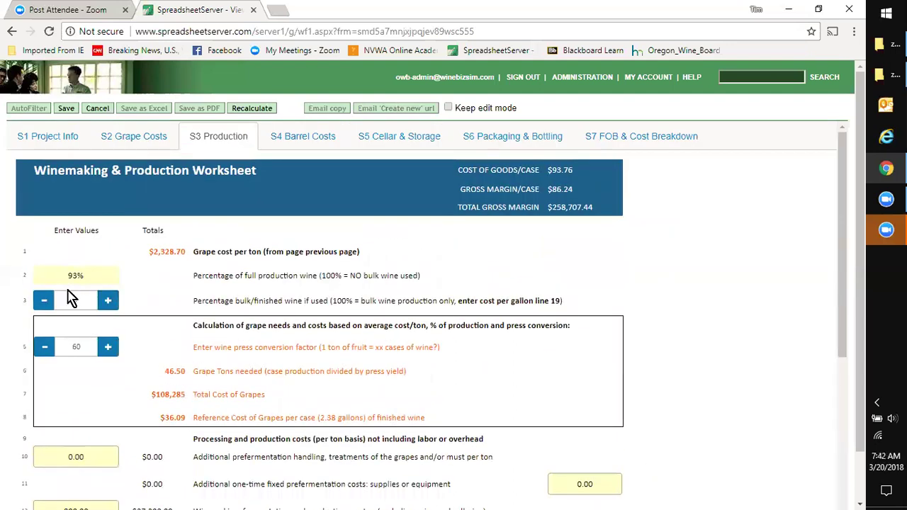
{"action": "scroll", "coordinate": [67, 301], "scroll_direction": "down", "scroll_amount": 4}
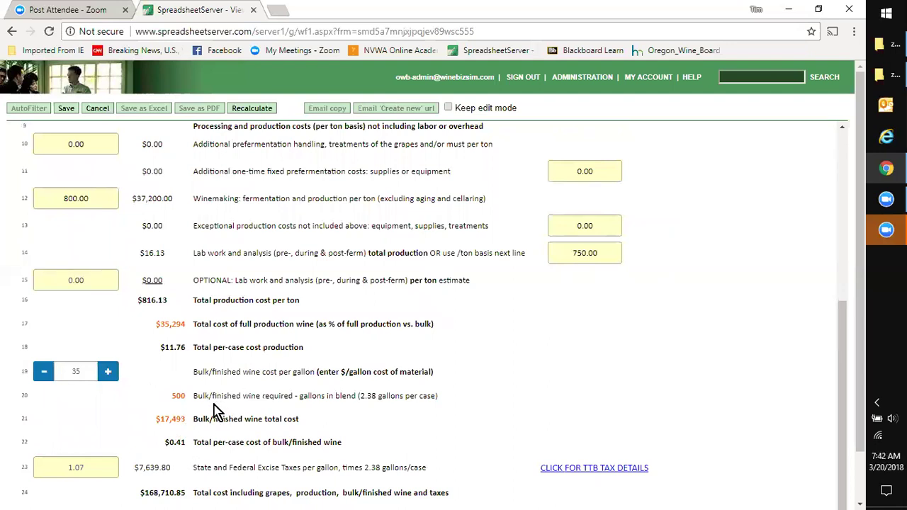
{"action": "scroll", "coordinate": [177, 397], "scroll_direction": "up", "scroll_amount": 4}
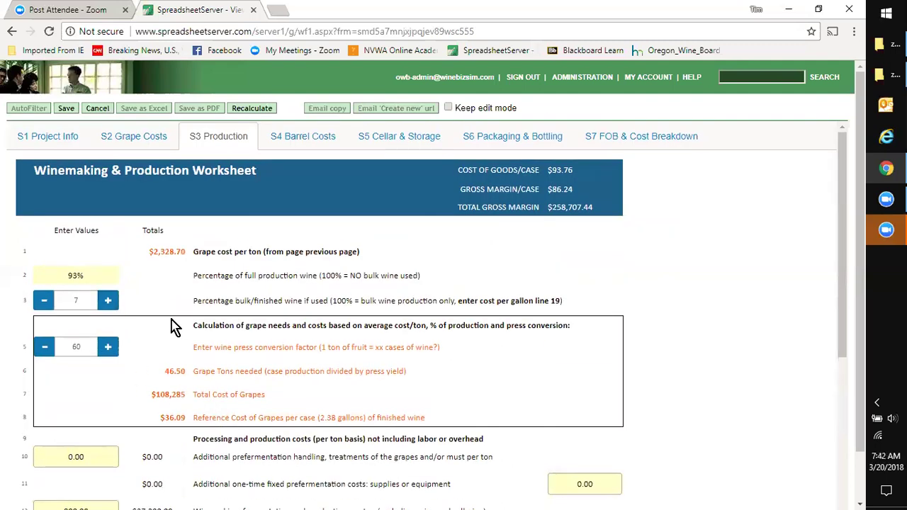
{"action": "scroll", "coordinate": [173, 328], "scroll_direction": "down", "scroll_amount": 2}
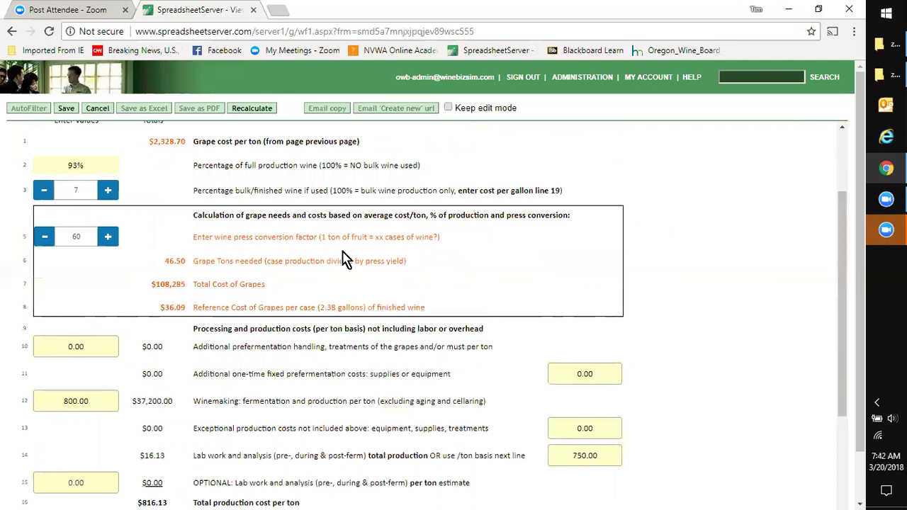
{"action": "scroll", "coordinate": [274, 330], "scroll_direction": "down", "scroll_amount": 5}
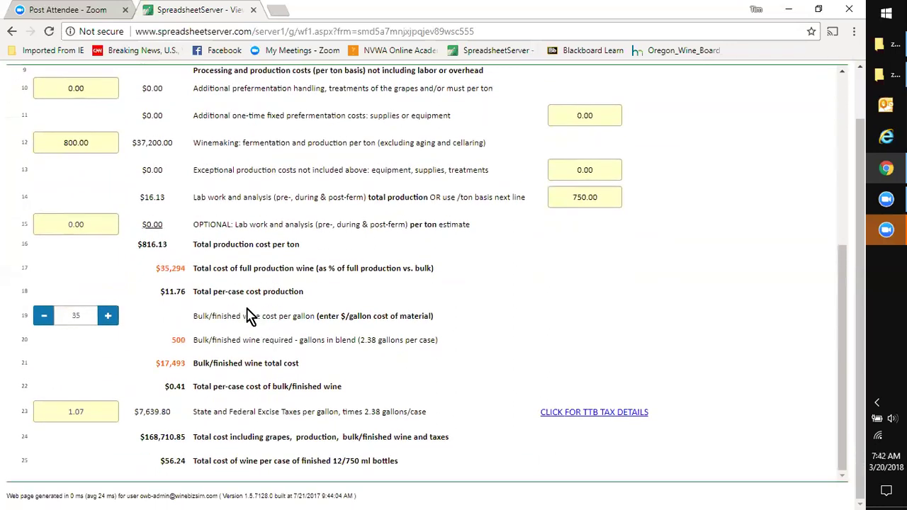
{"action": "scroll", "coordinate": [248, 316], "scroll_direction": "up", "scroll_amount": 5}
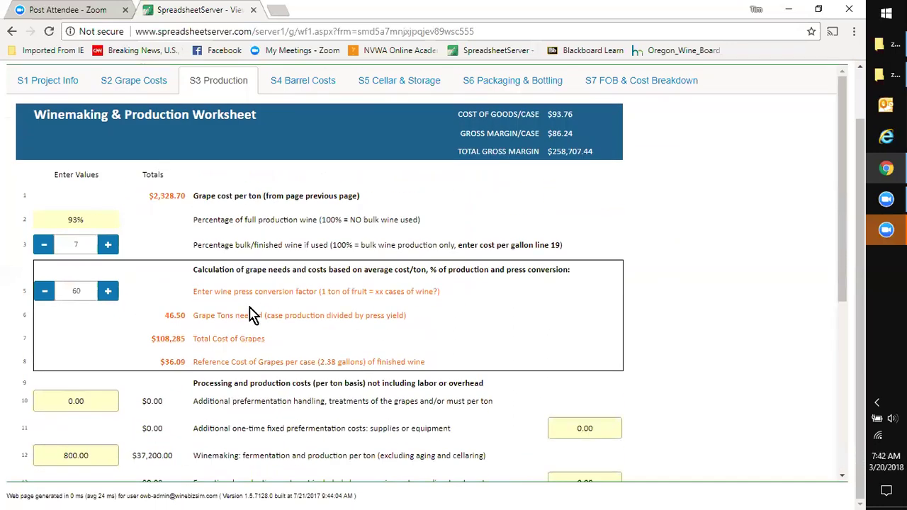
Review the barrel costs worksheet, from the percentage in each barrel program to the total cost of finished wine and barrel aging
{"action": "left_click", "coordinate": [291, 83]}
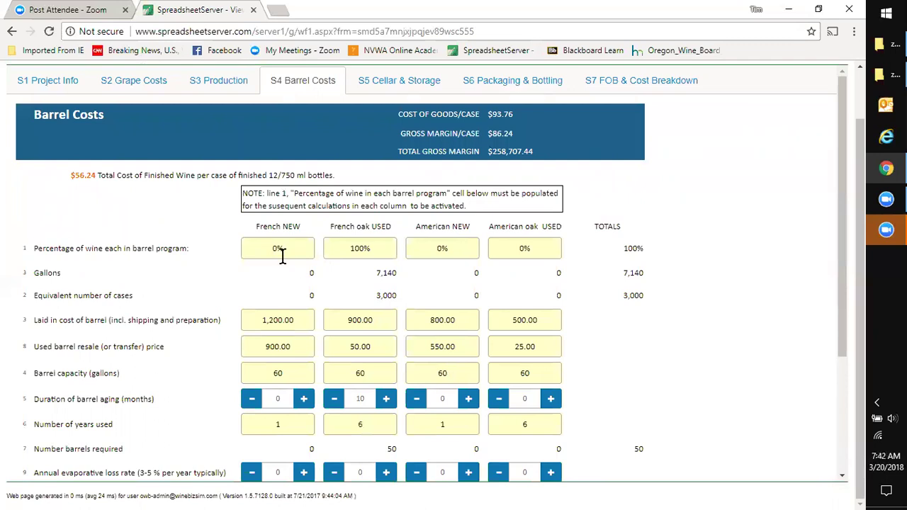
{"action": "scroll", "coordinate": [298, 312], "scroll_direction": "down", "scroll_amount": 2}
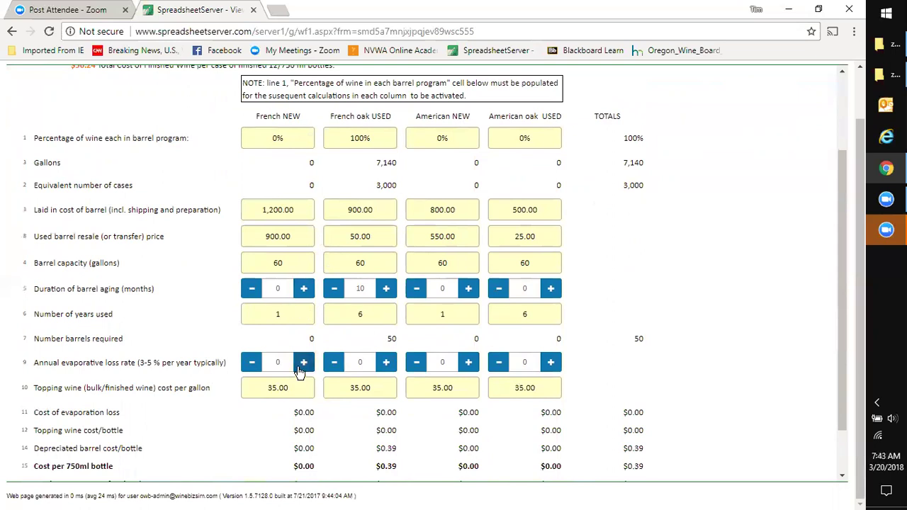
{"action": "scroll", "coordinate": [299, 373], "scroll_direction": "down", "scroll_amount": 1}
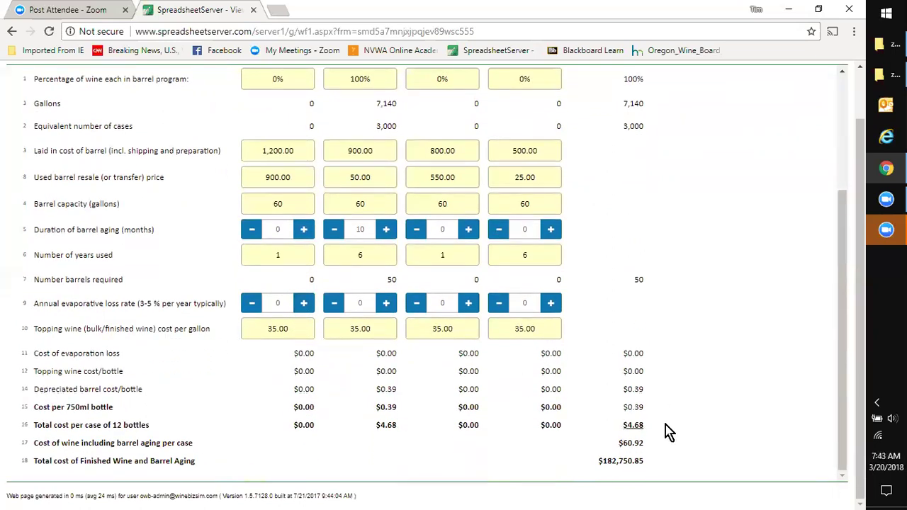
{"action": "scroll", "coordinate": [666, 429], "scroll_direction": "up", "scroll_amount": 3}
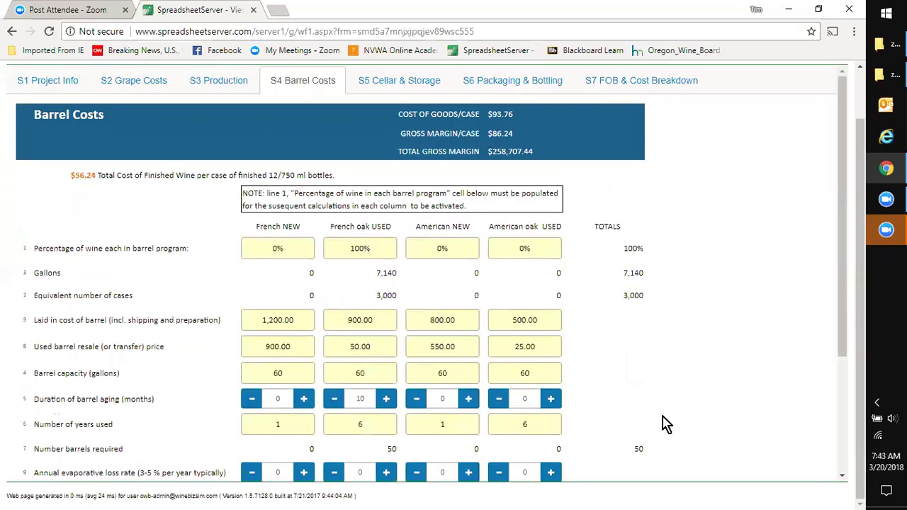
Review the cellar aging and storage worksheet, from monthly storage and cellar treatment costs to the total production cost of finished wine
{"action": "left_click", "coordinate": [418, 84]}
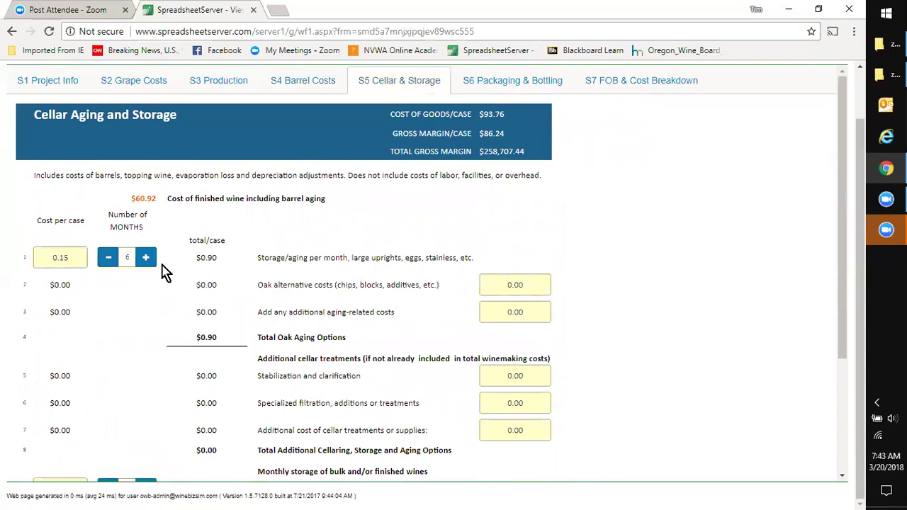
{"action": "scroll", "coordinate": [283, 250], "scroll_direction": "down", "scroll_amount": 3}
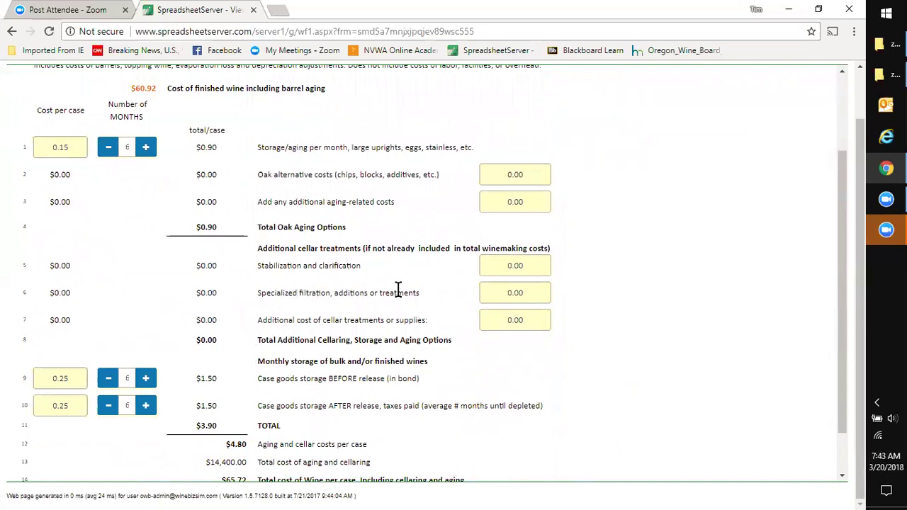
{"action": "scroll", "coordinate": [398, 290], "scroll_direction": "down", "scroll_amount": 2}
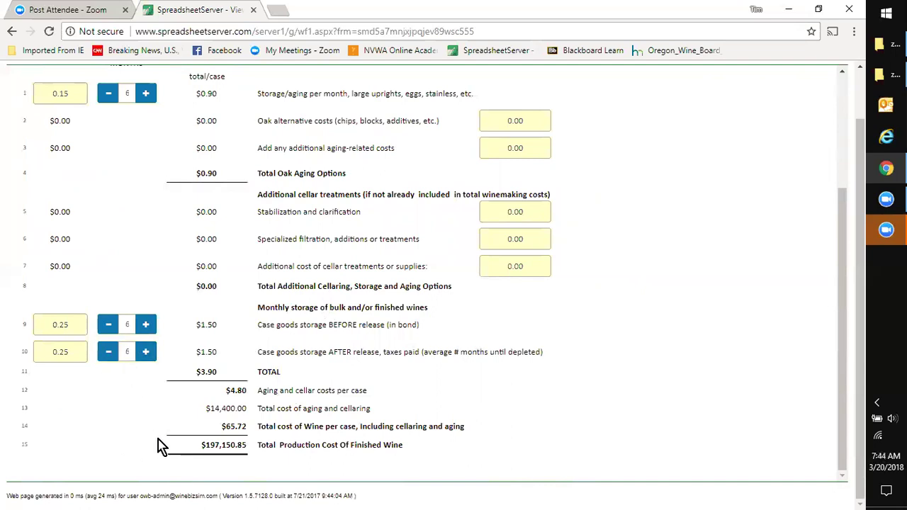
{"action": "scroll", "coordinate": [477, 297], "scroll_direction": "up", "scroll_amount": 2}
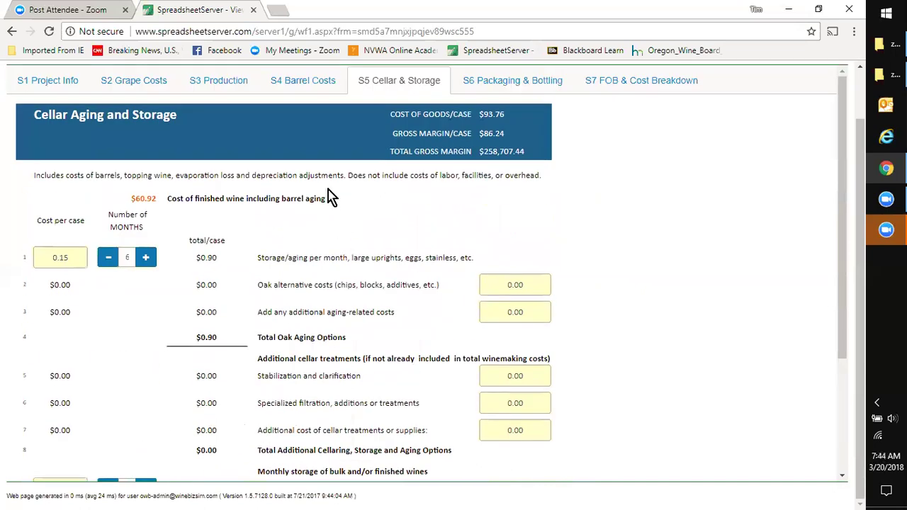
Review the packaging and bottling worksheet, from individual packaging costs to the finished cost of goods per case
{"action": "left_click", "coordinate": [515, 85]}
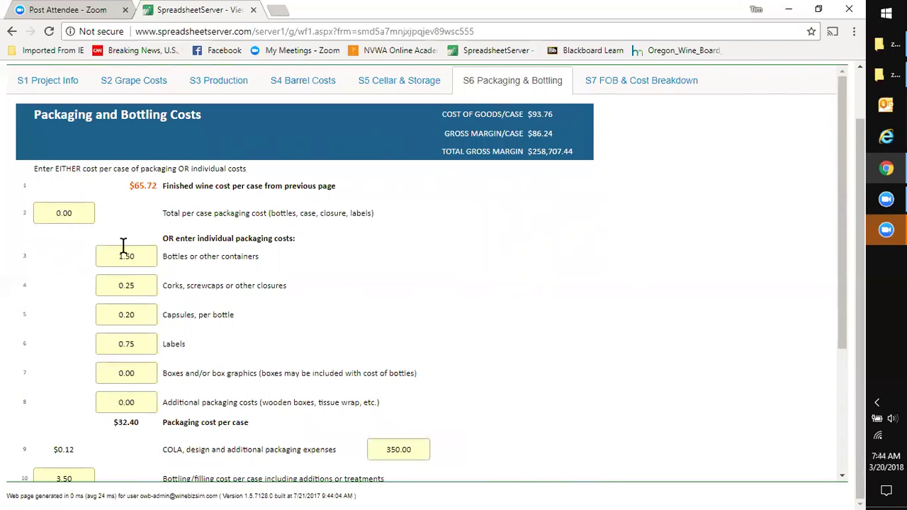
{"action": "scroll", "coordinate": [132, 310], "scroll_direction": "down", "scroll_amount": 3}
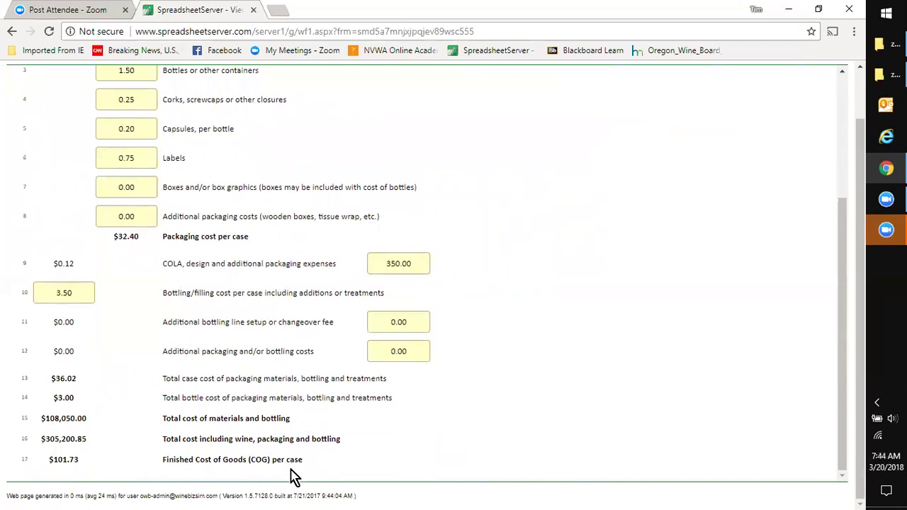
{"action": "scroll", "coordinate": [294, 476], "scroll_direction": "up", "scroll_amount": 3}
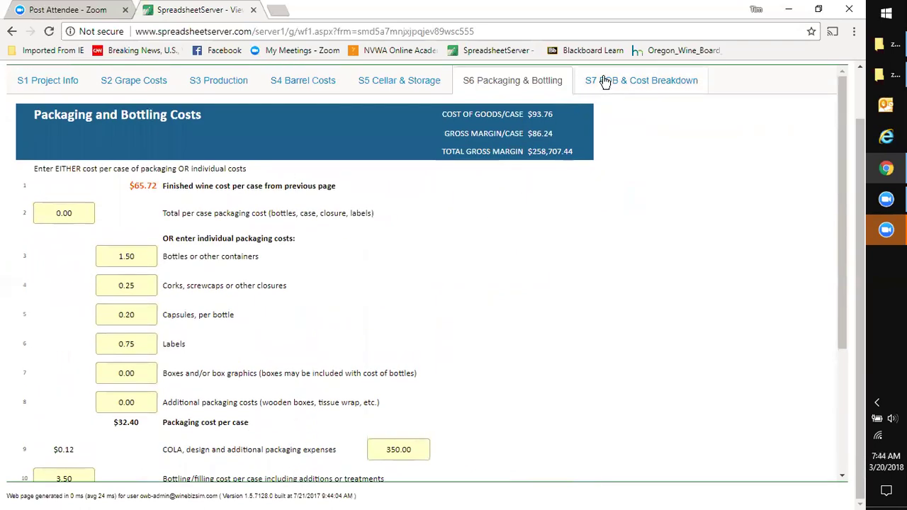
Examine the FOB and cost breakdown worksheet, covering the cost of finished goods, gross margin and preliminary retail pricing forecast
{"action": "left_click", "coordinate": [604, 82]}
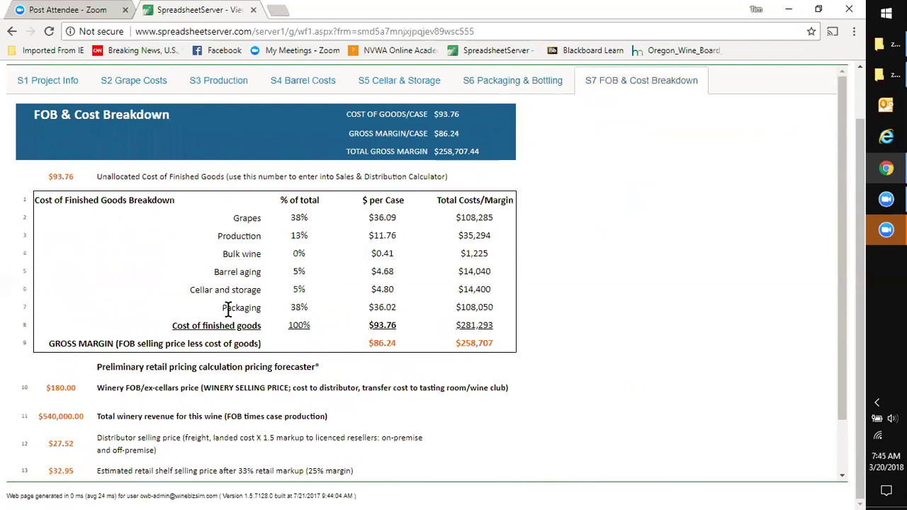
{"action": "scroll", "coordinate": [228, 307], "scroll_direction": "down", "scroll_amount": 2}
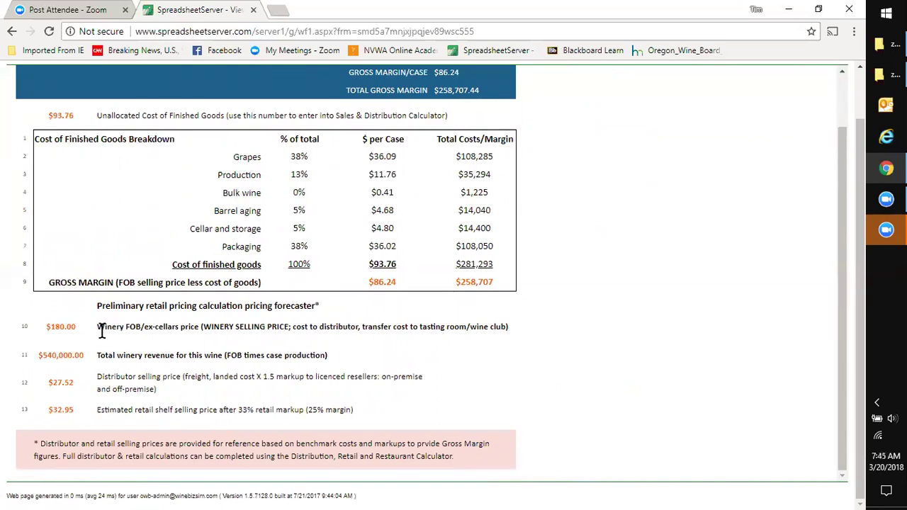
{"action": "scroll", "coordinate": [102, 331], "scroll_direction": "up", "scroll_amount": 1}
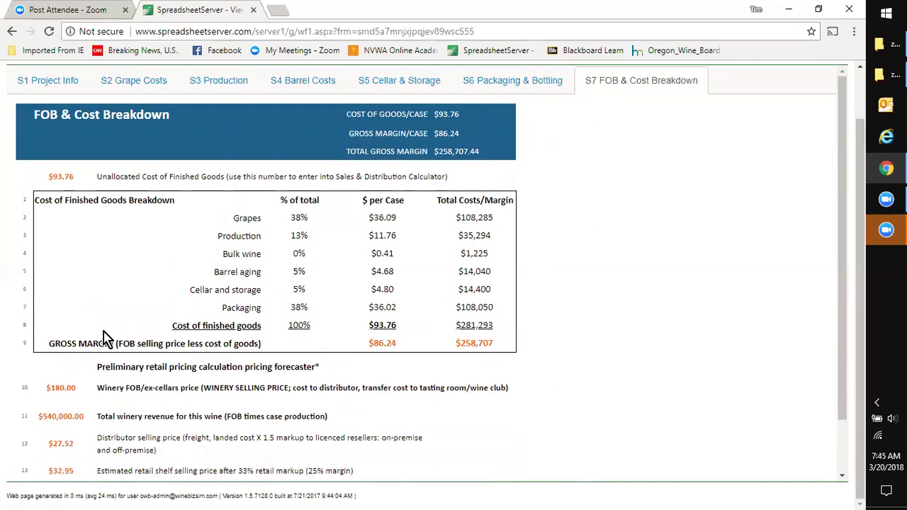
{"action": "scroll", "coordinate": [103, 336], "scroll_direction": "down", "scroll_amount": 1}
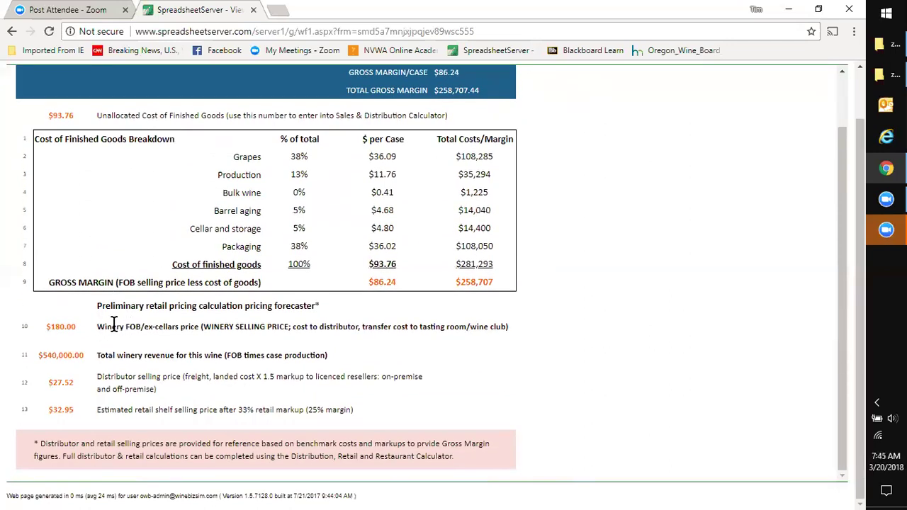
{"action": "scroll", "coordinate": [113, 327], "scroll_direction": "up", "scroll_amount": 1}
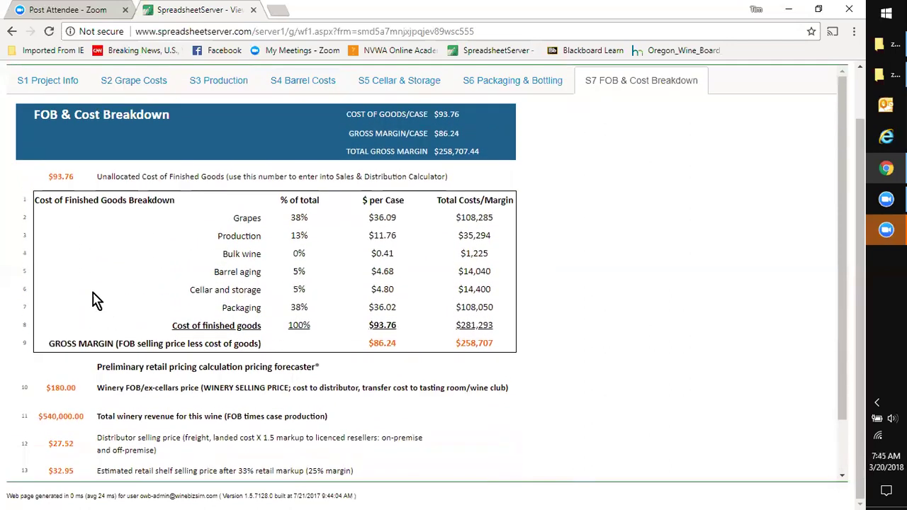
Return to the calculator's project info worksheet and bookmark the page in the browser
{"action": "left_click", "coordinate": [48, 90]}
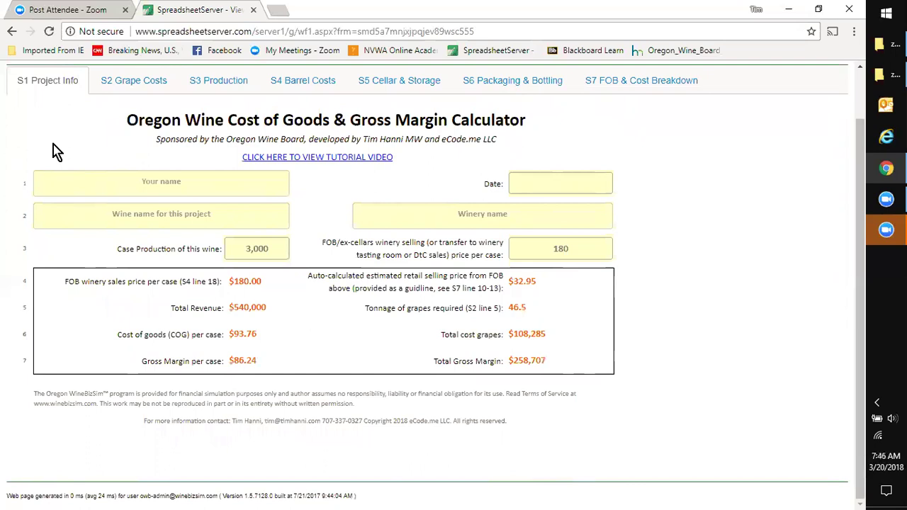
{"action": "left_click", "coordinate": [811, 32]}
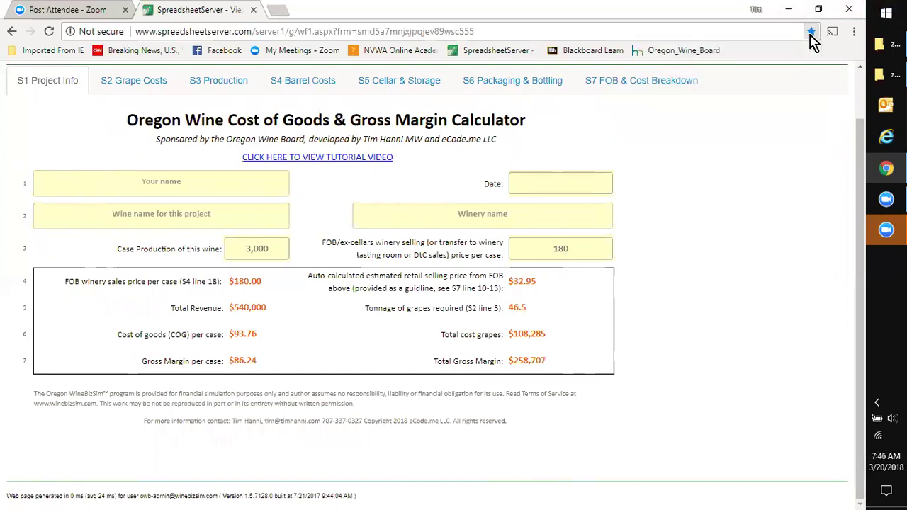